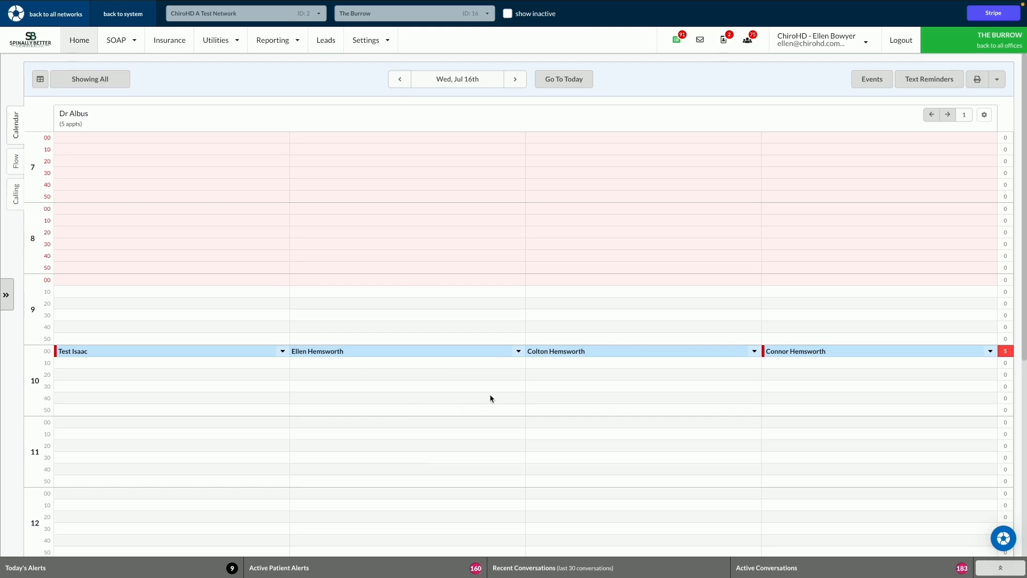
# Step: Check in all four listed family members at the kiosk using the phone number on file
pyautogui.click(519, 352)
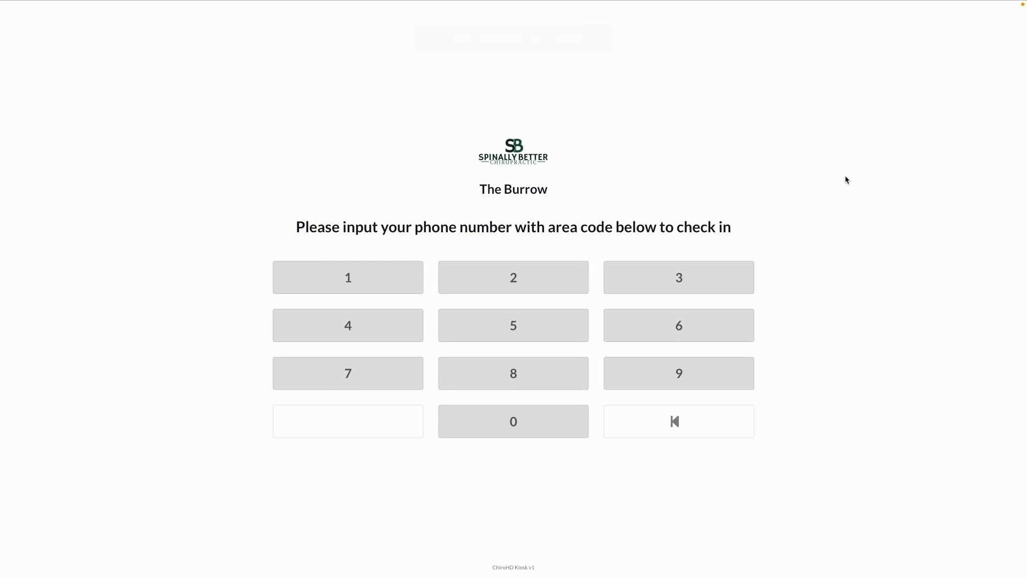
pyautogui.click(678, 333)
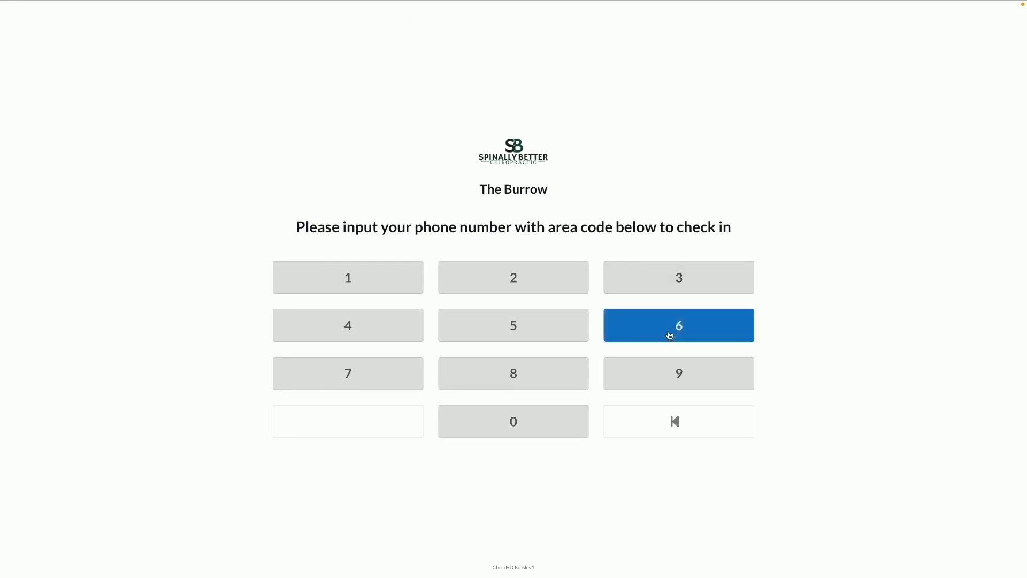
pyautogui.click(352, 388)
pyautogui.click(509, 374)
pyautogui.click(353, 338)
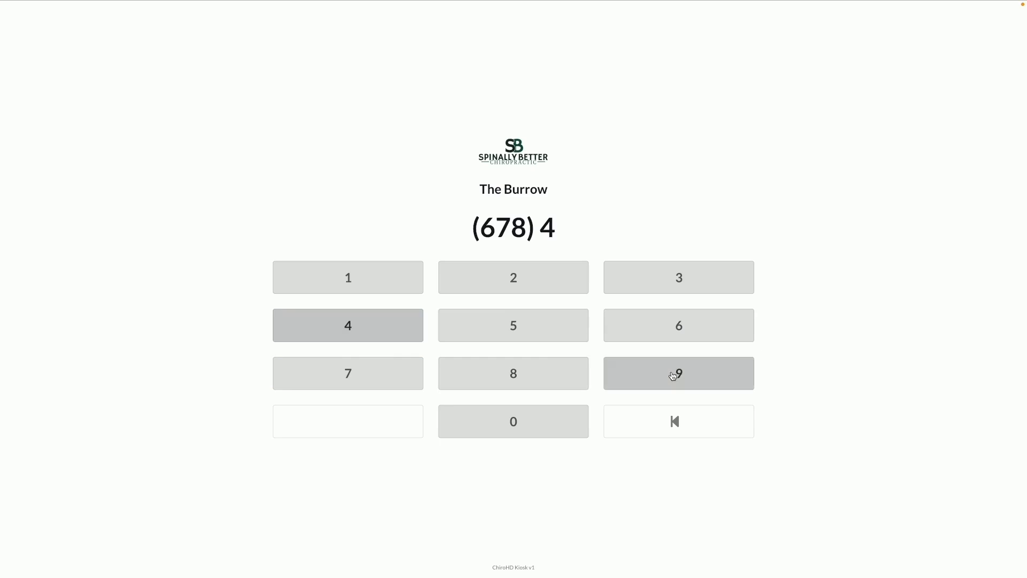
pyautogui.click(675, 372)
pyautogui.click(548, 279)
pyautogui.click(371, 280)
pyautogui.click(513, 329)
pyautogui.click(514, 373)
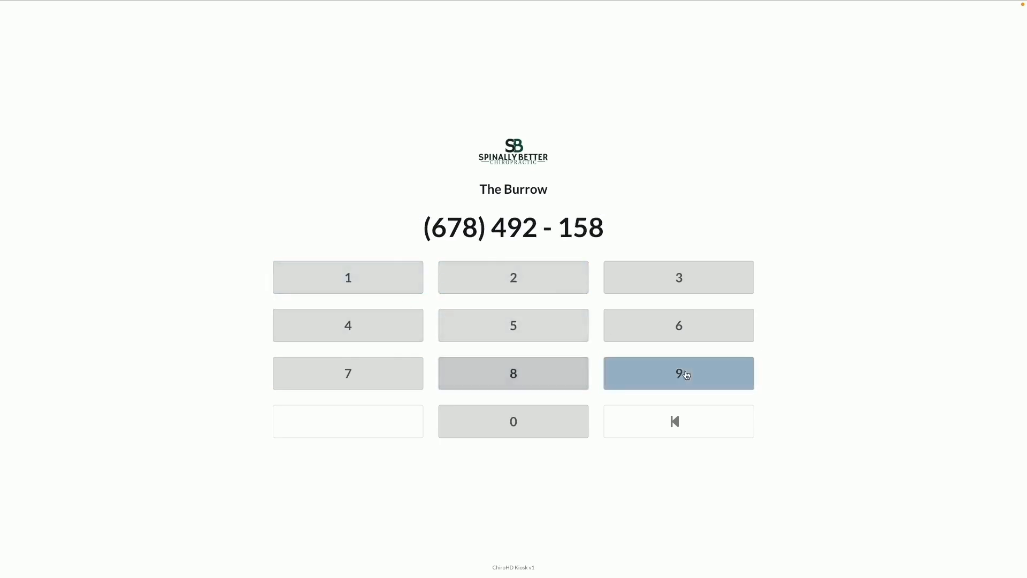
pyautogui.click(681, 373)
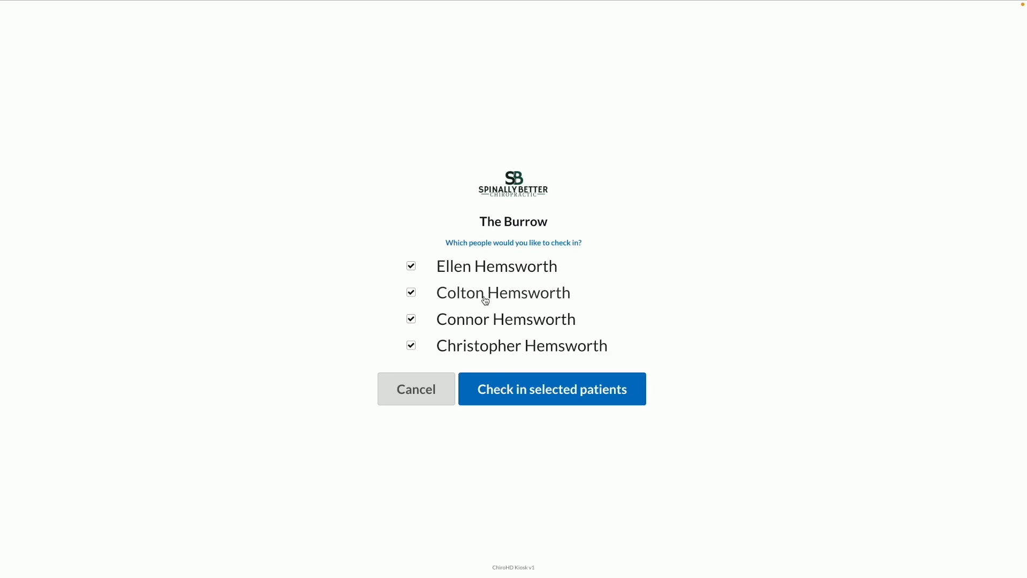
pyautogui.click(613, 400)
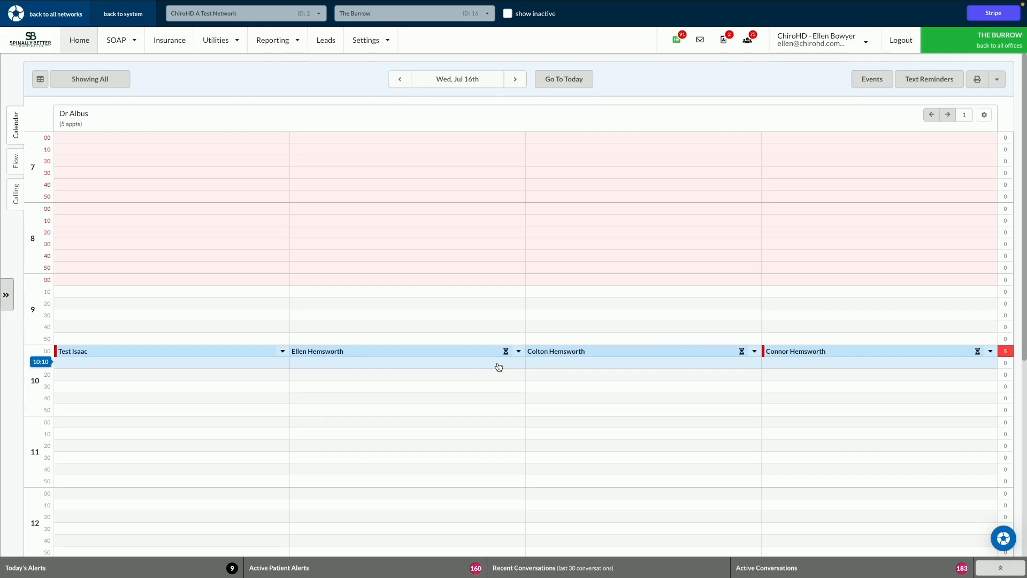
# Step: View the snapshot of the second patient in the 10:00 row and close it
pyautogui.click(430, 355)
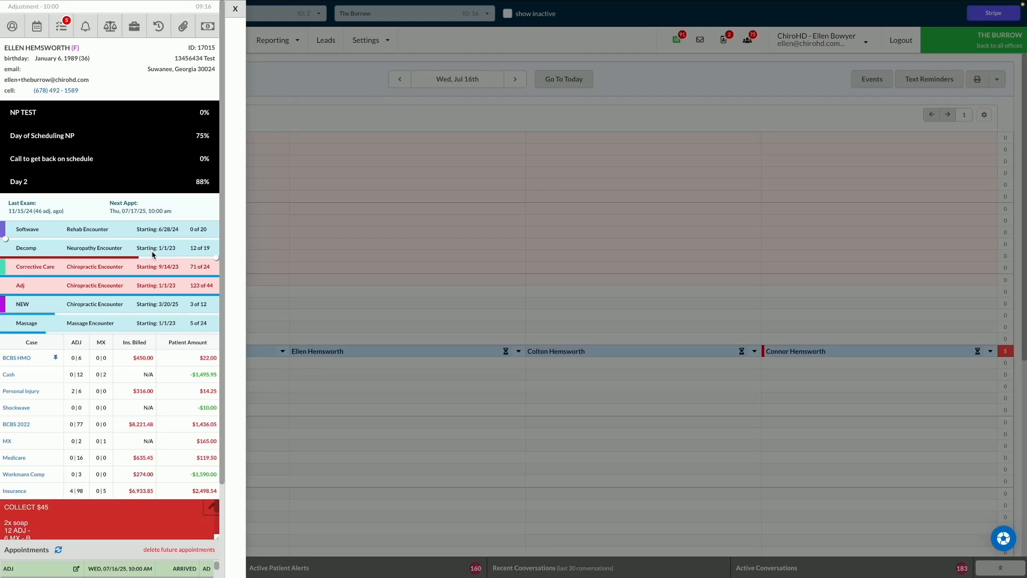
pyautogui.click(235, 9)
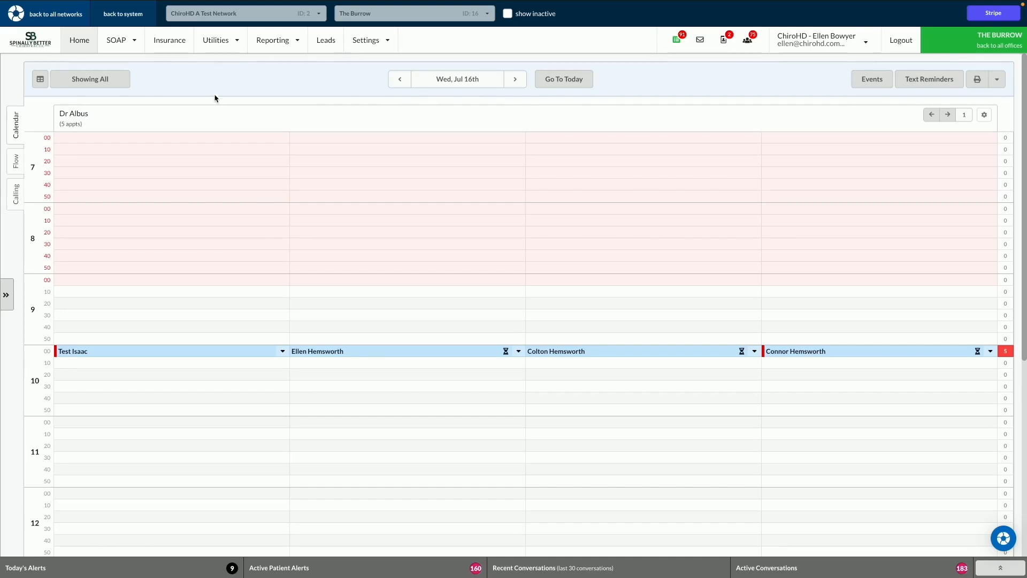
# Step: Open the SOAP note for the queued patient flagged "Fusion at L5-S1"
pyautogui.click(127, 45)
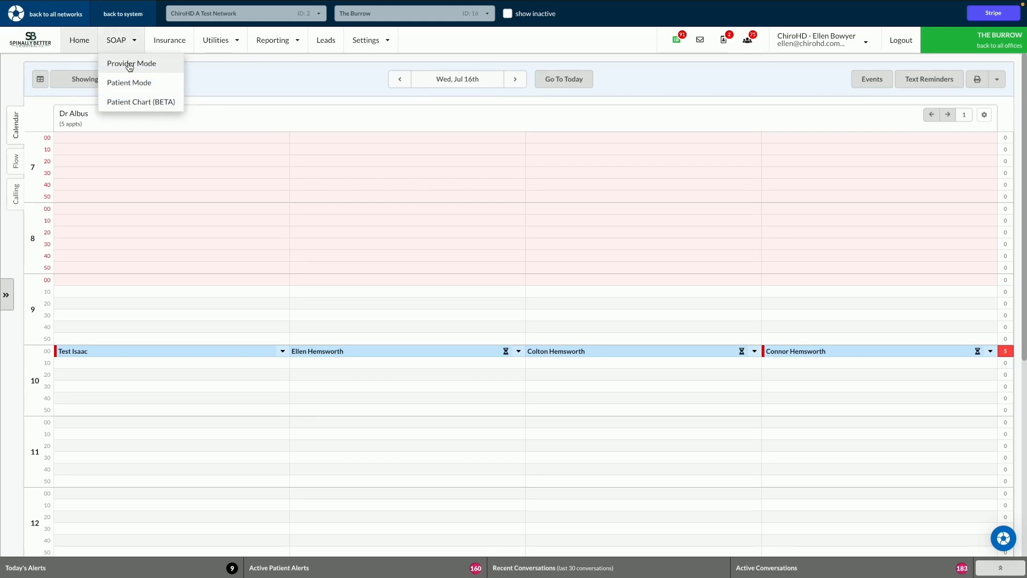
pyautogui.click(134, 103)
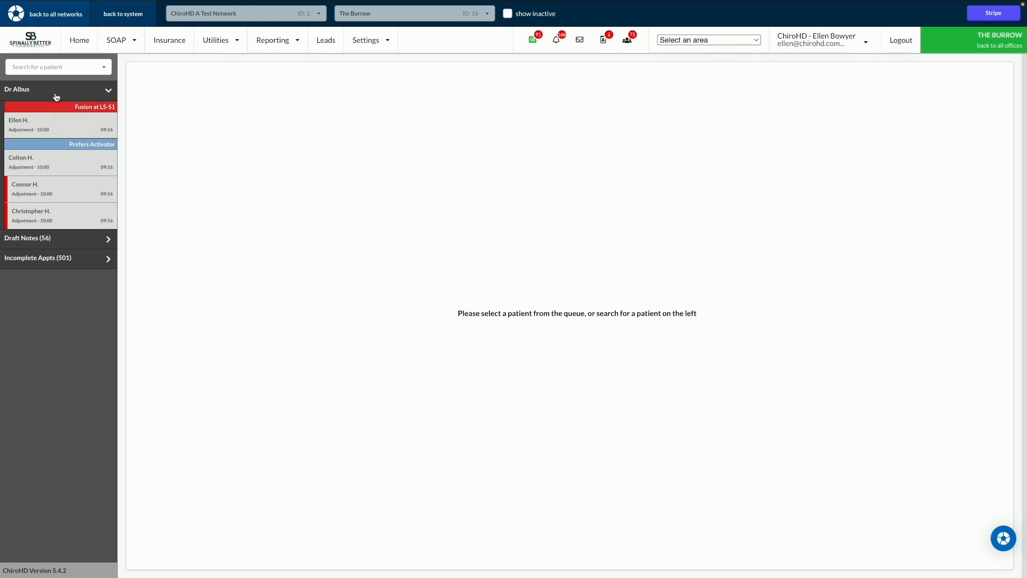
pyautogui.click(61, 128)
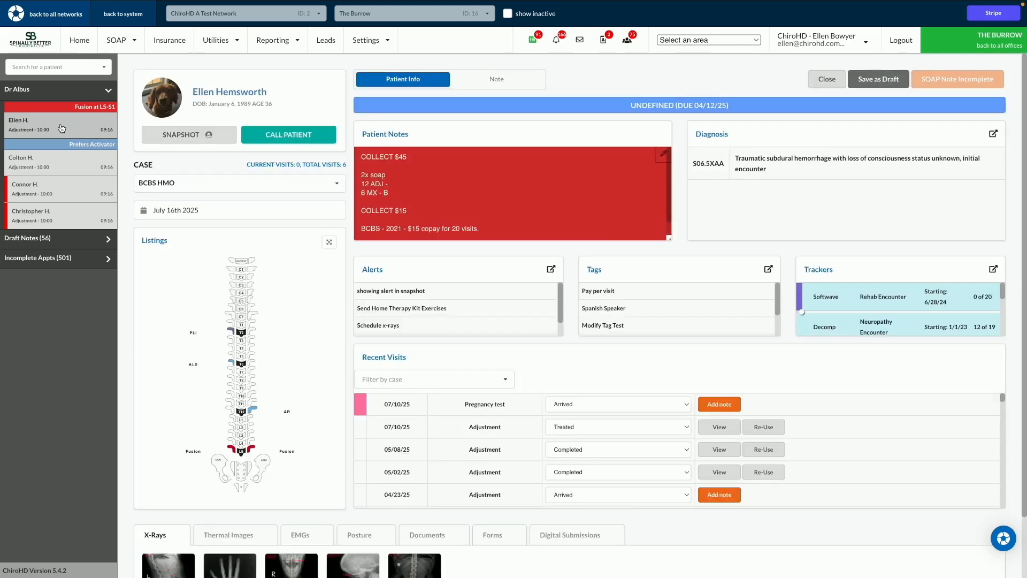
pyautogui.click(518, 78)
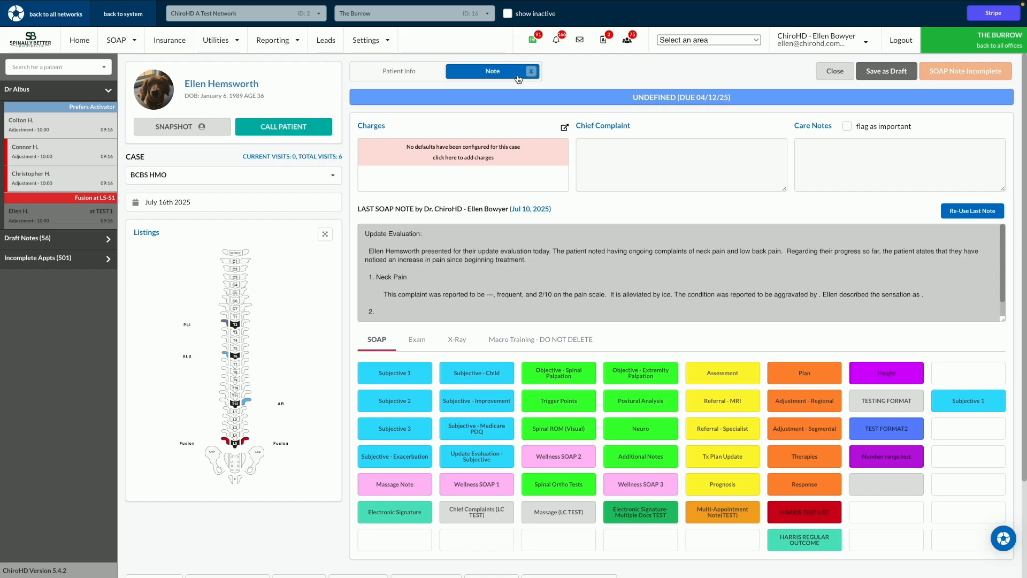
# Step: Insert the Subjective 1 macro with feeling the same, pain 2, mid back, low back and right shoulder pain, and segments L1 to L4
pyautogui.click(373, 385)
pyautogui.click(567, 103)
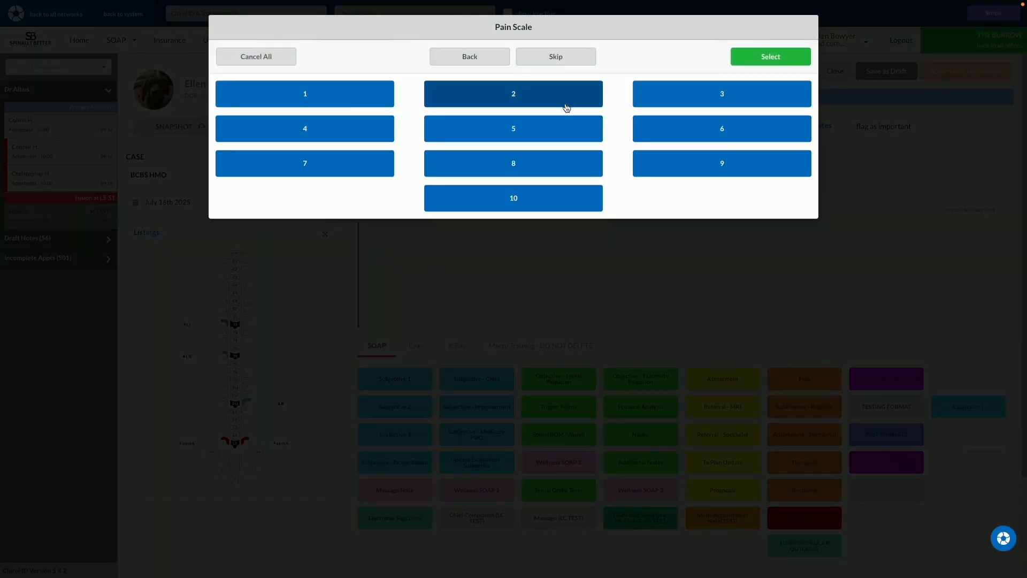
pyautogui.click(567, 104)
pyautogui.click(686, 138)
pyautogui.click(686, 164)
pyautogui.click(685, 190)
pyautogui.click(685, 216)
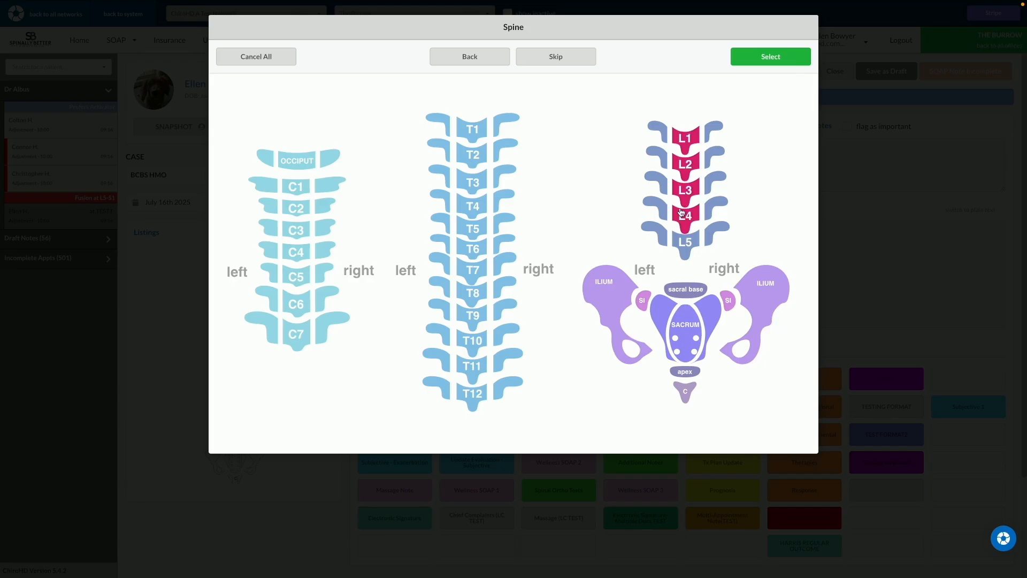
pyautogui.click(800, 57)
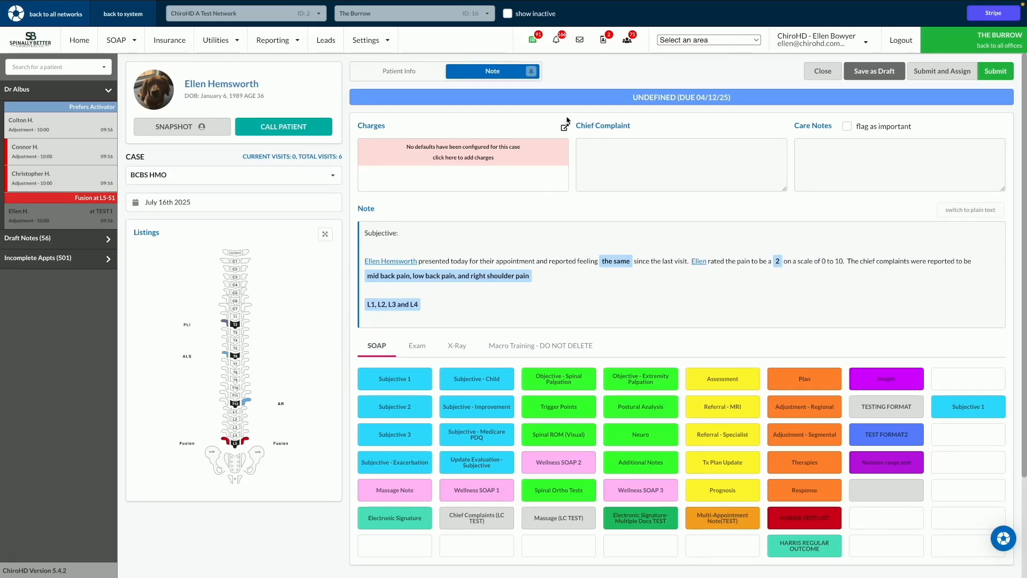
# Step: View the charge entry form for this visit and close it without adding charges
pyautogui.click(487, 159)
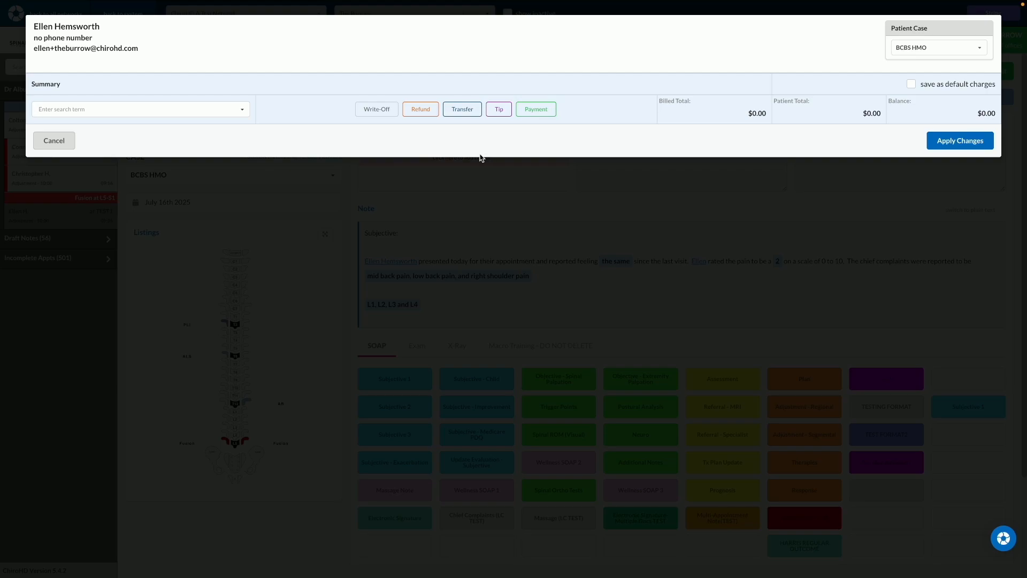
pyautogui.click(49, 142)
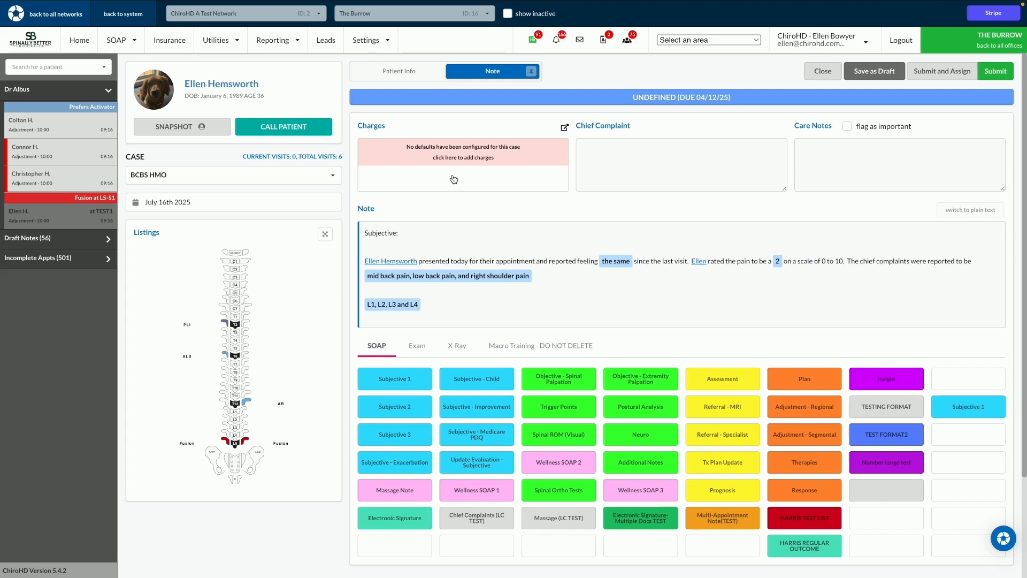
# Step: Submit the completed SOAP note and return to the appointment calendar
pyautogui.click(1007, 77)
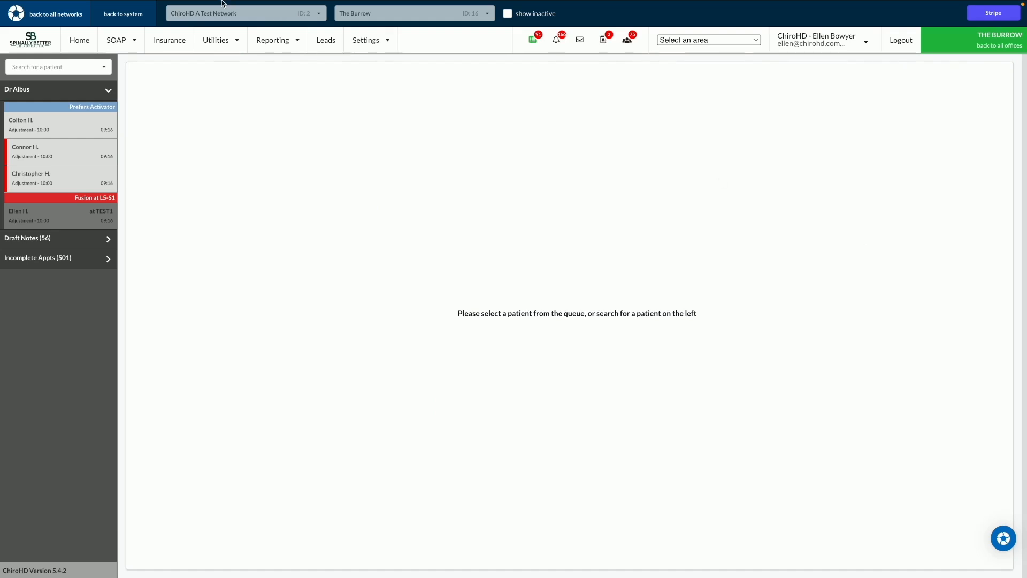
pyautogui.click(69, 43)
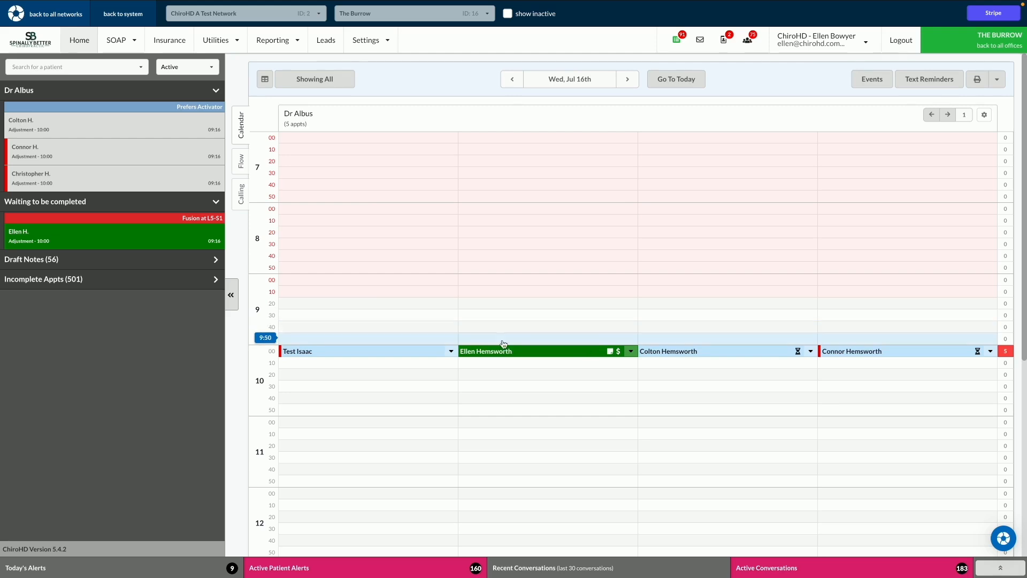
# Step: Open the treated patient's snapshot from the calendar and review the Cash case's transaction ledger
pyautogui.moveTo(566, 353)
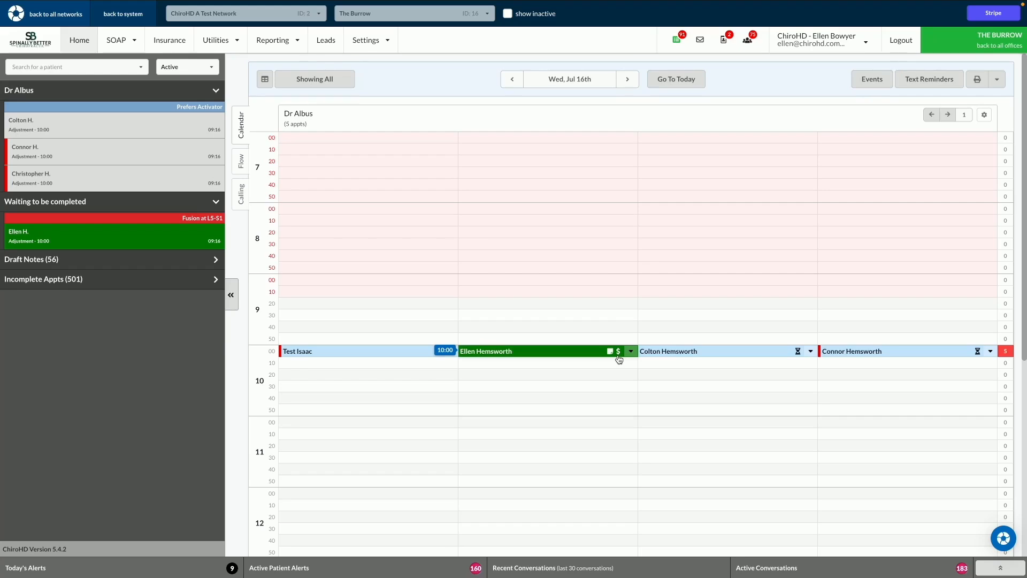
pyautogui.click(354, 322)
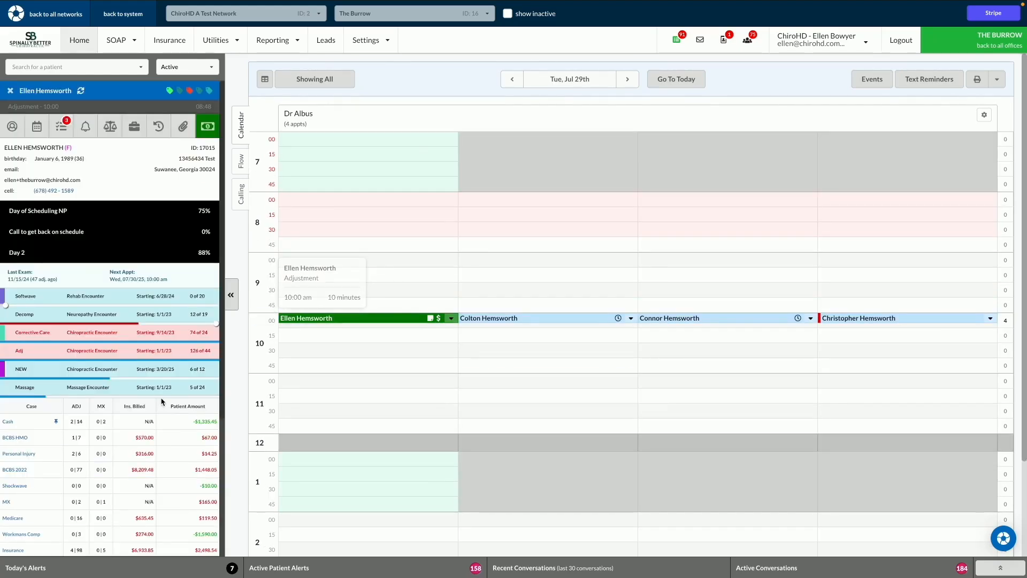
pyautogui.scroll(-4, 171, 412)
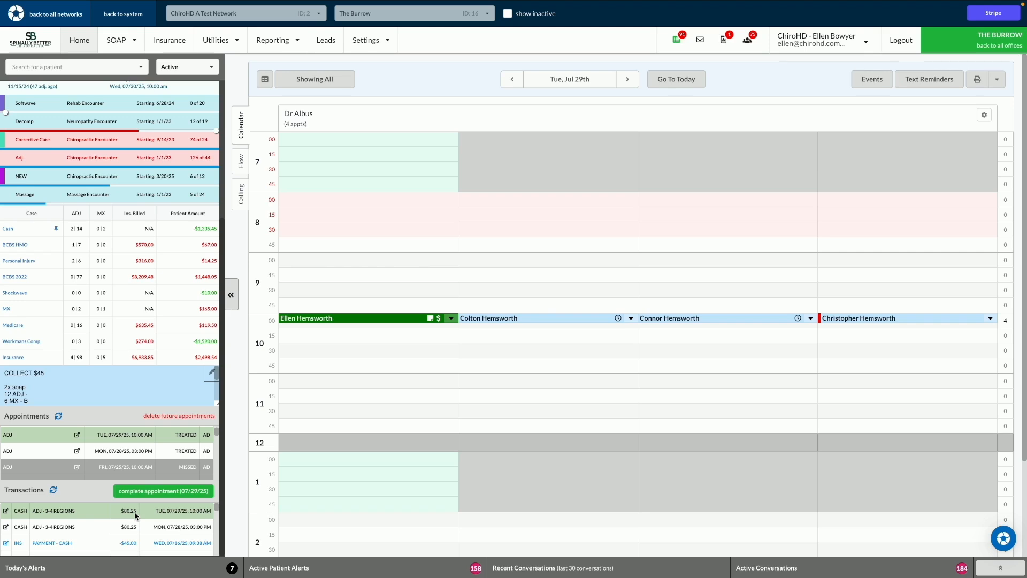
pyautogui.click(107, 523)
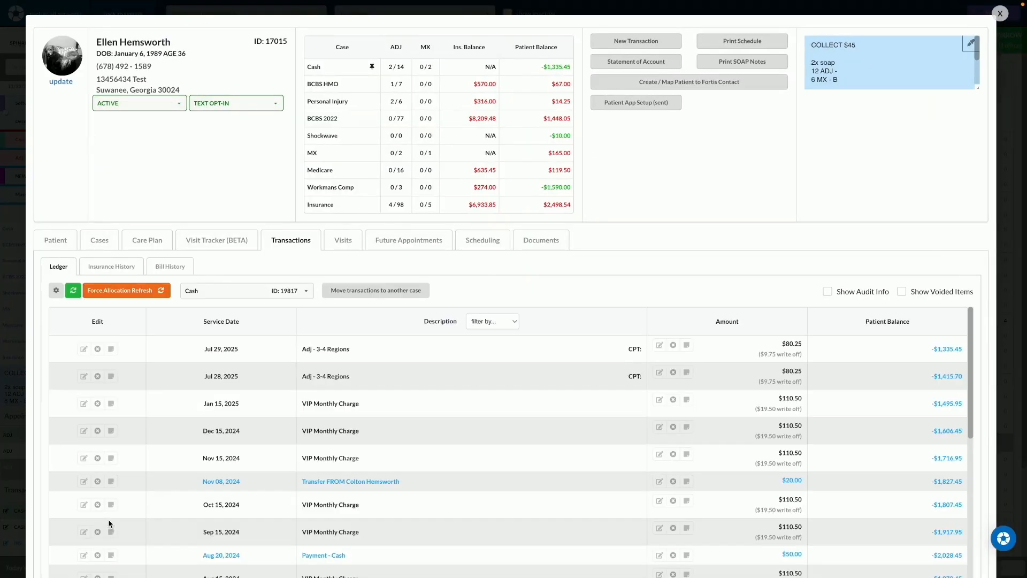
pyautogui.click(653, 38)
pyautogui.click(85, 109)
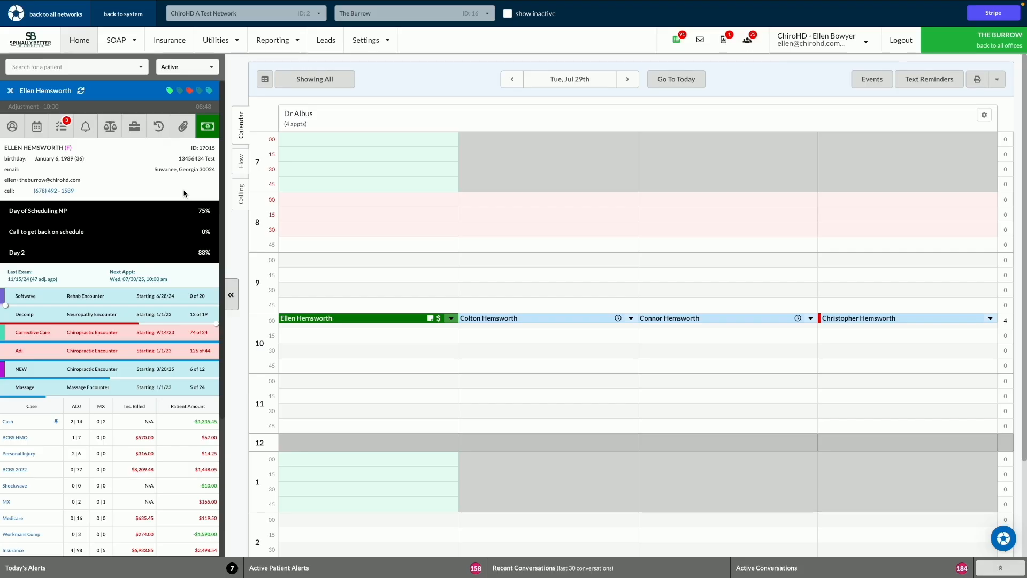
# Step: View the new transaction form for the treated patient and close it without submitting
pyautogui.click(204, 128)
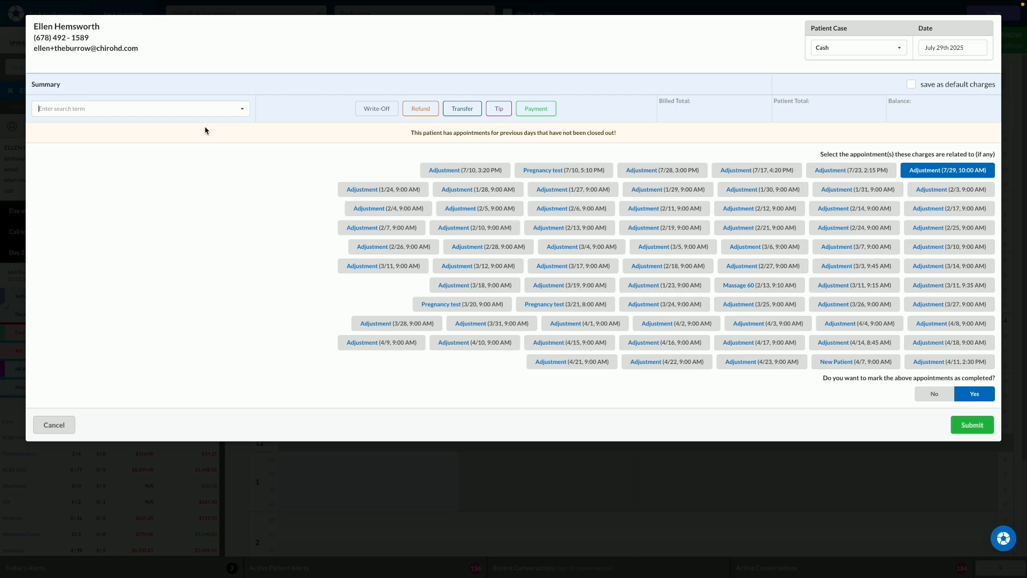
pyautogui.click(54, 425)
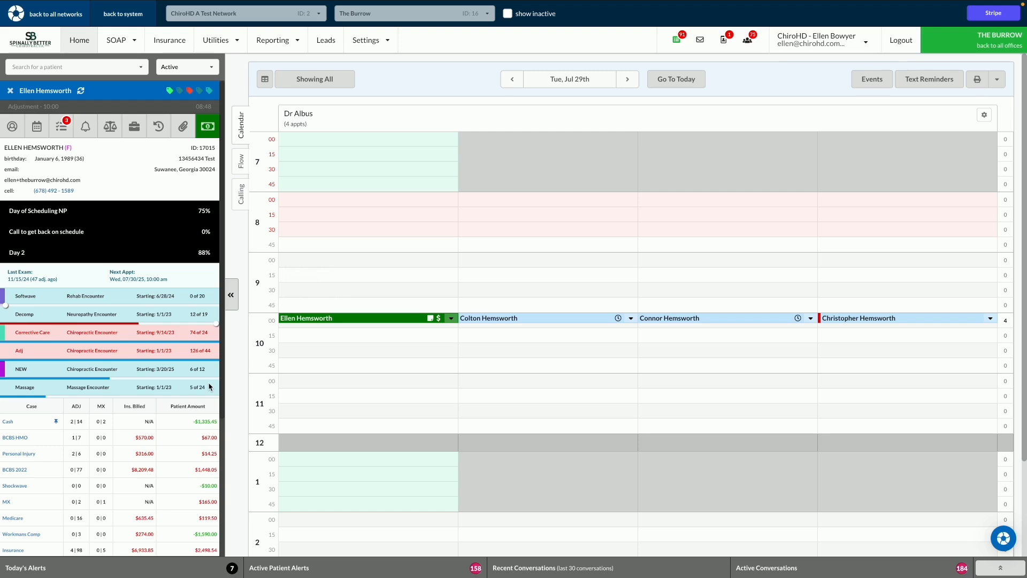
# Step: Recolour the patient notes box in the snapshot, first with Color 21 and finally with Color 12
pyautogui.scroll(-3, 209, 387)
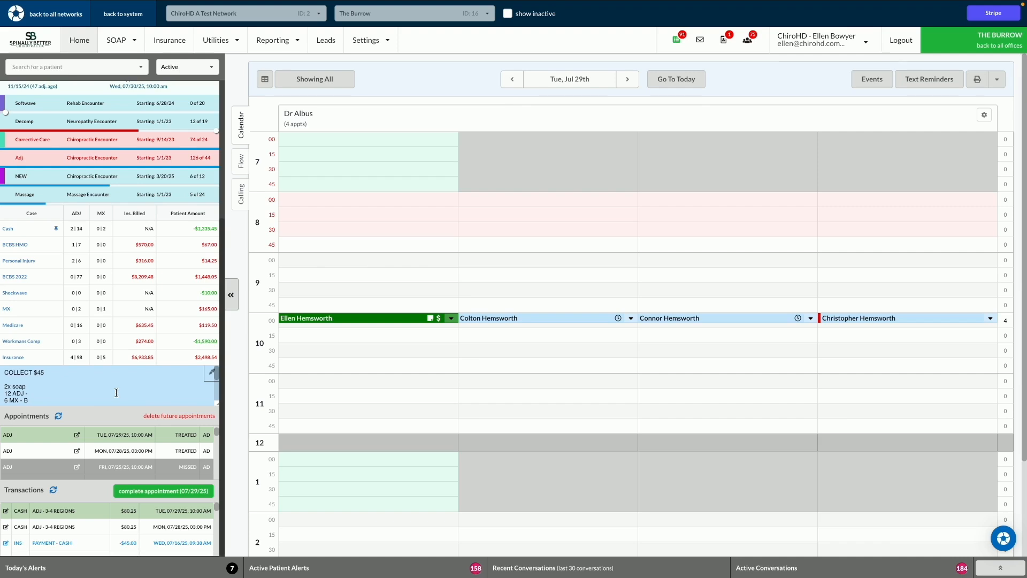
pyautogui.click(212, 372)
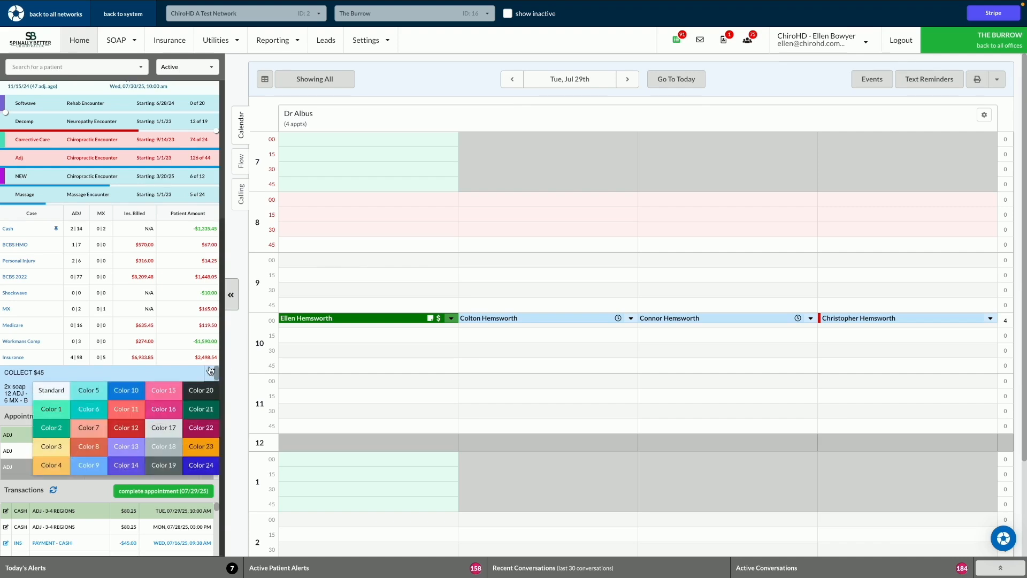
pyautogui.click(204, 410)
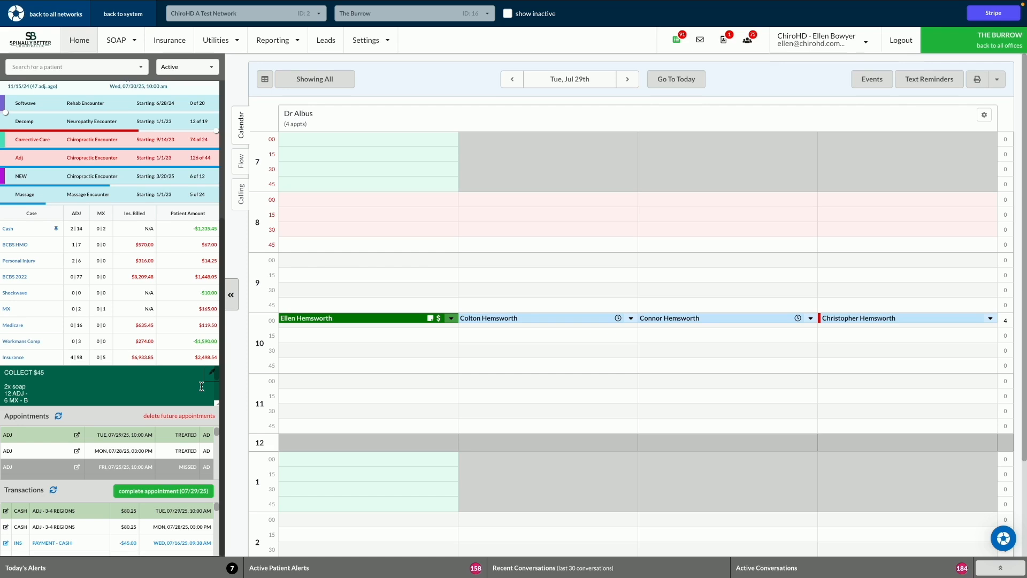
pyautogui.click(206, 378)
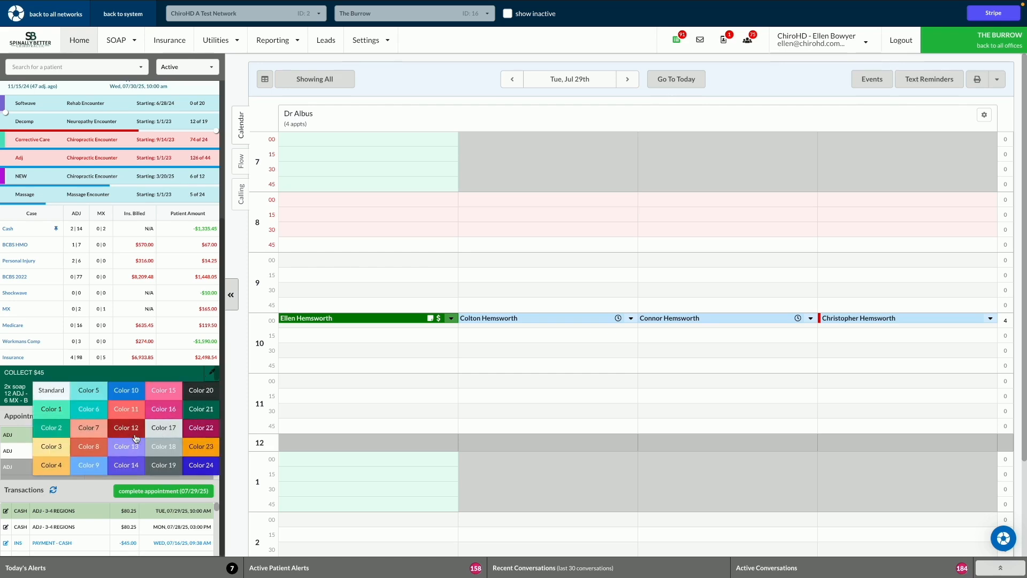
pyautogui.click(152, 397)
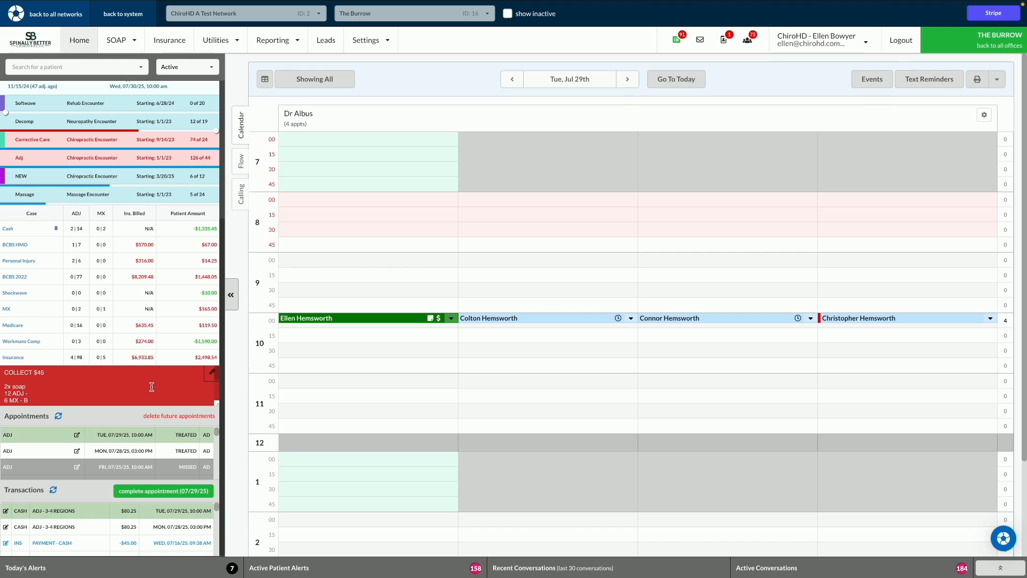
# Step: Start a new transaction for the treated patient and add a payment line with the type Cash
pyautogui.scroll(4, 152, 386)
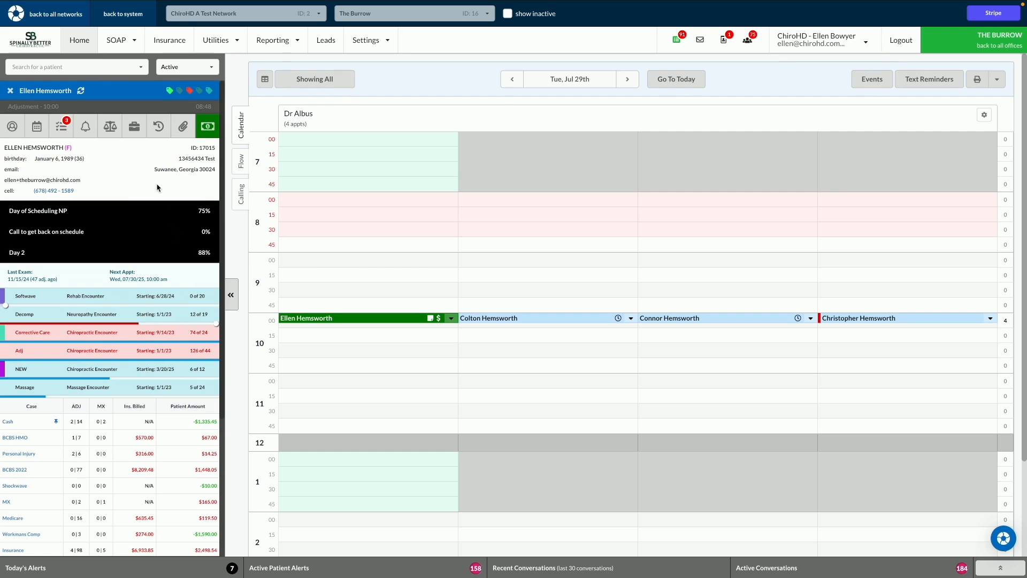
pyautogui.click(208, 128)
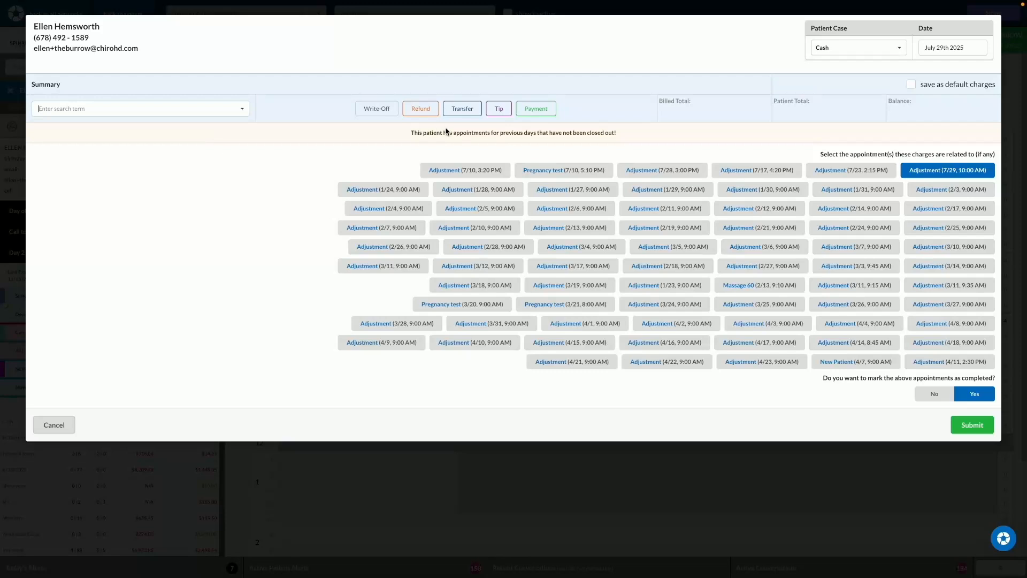
pyautogui.click(535, 109)
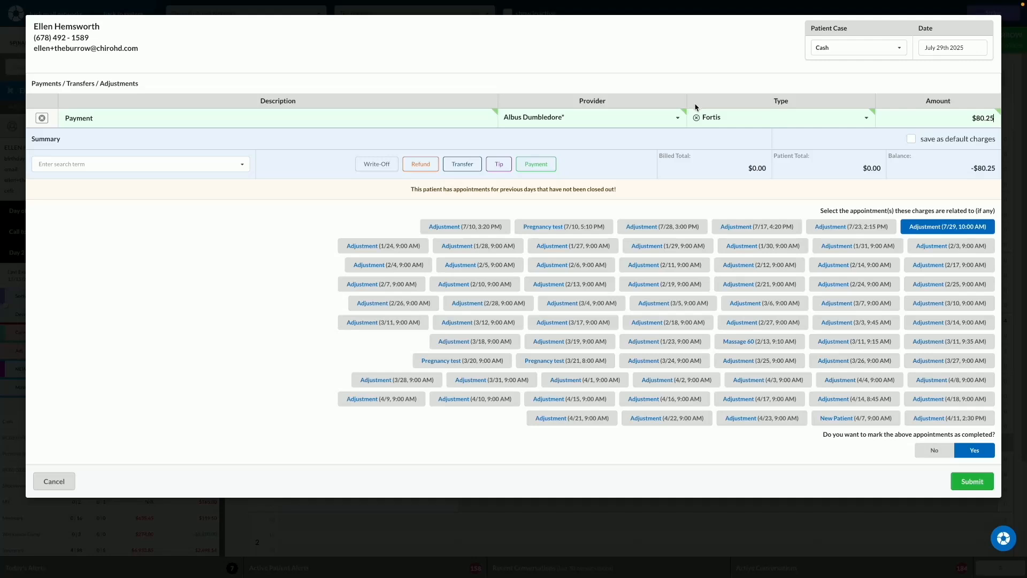
pyautogui.click(707, 117)
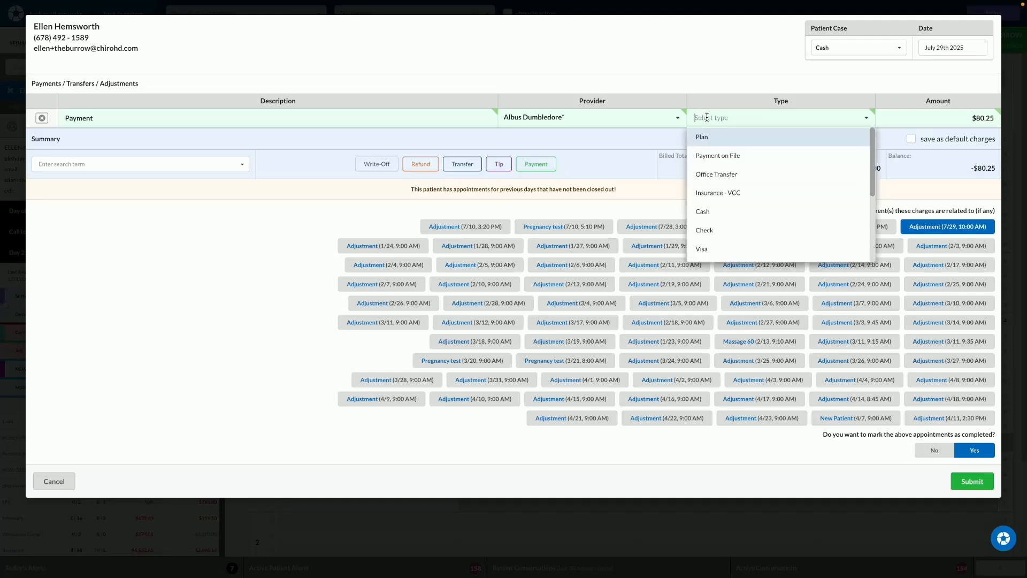
pyautogui.click(721, 211)
# Step: Set the payment amount to $45.00 and submit the transaction with the 7/29 10:00 AM adjustment marked as completed
pyautogui.click(973, 117)
pyautogui.write('45')
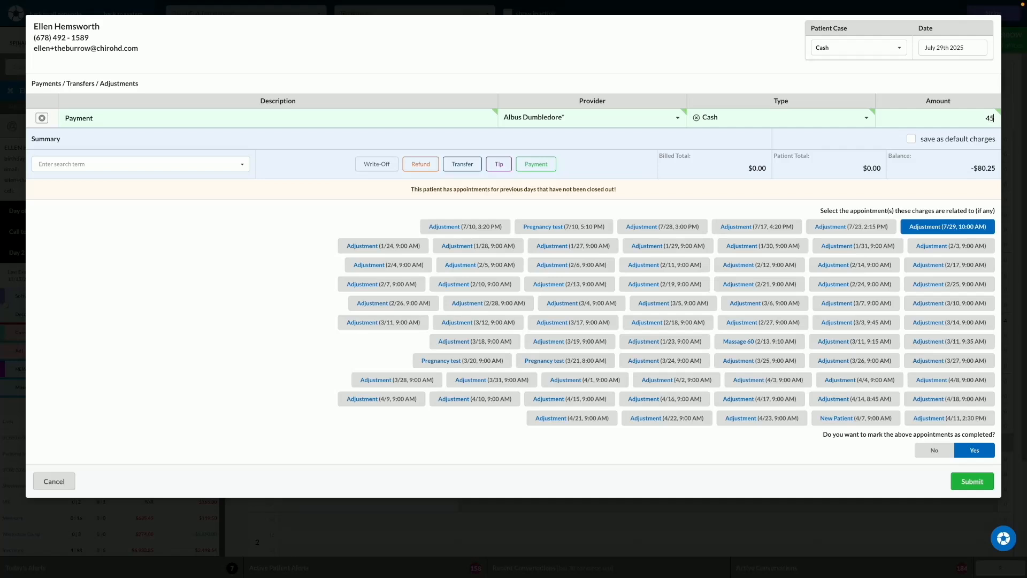
pyautogui.write('.00')
pyautogui.press('Return')
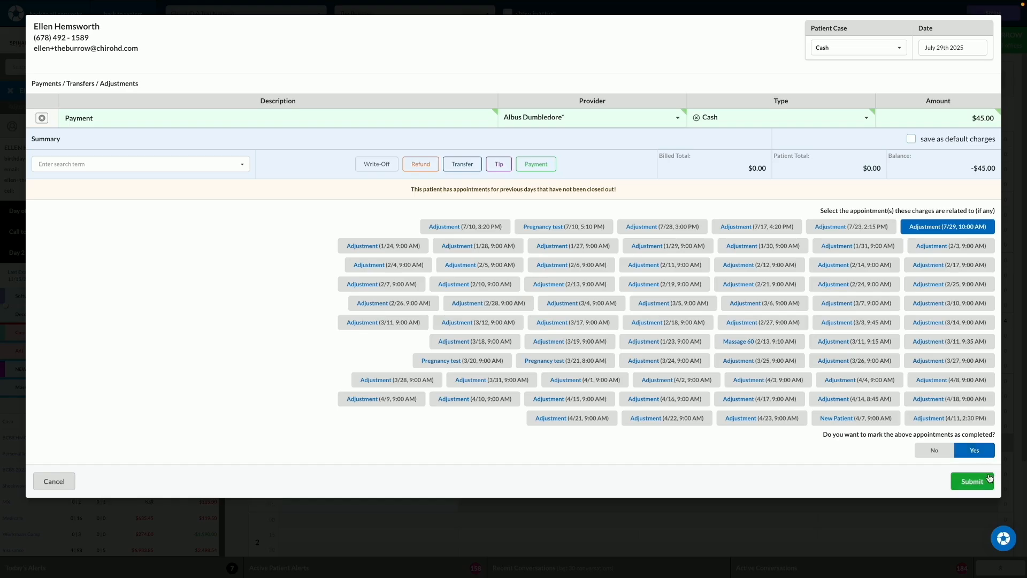
pyautogui.click(972, 481)
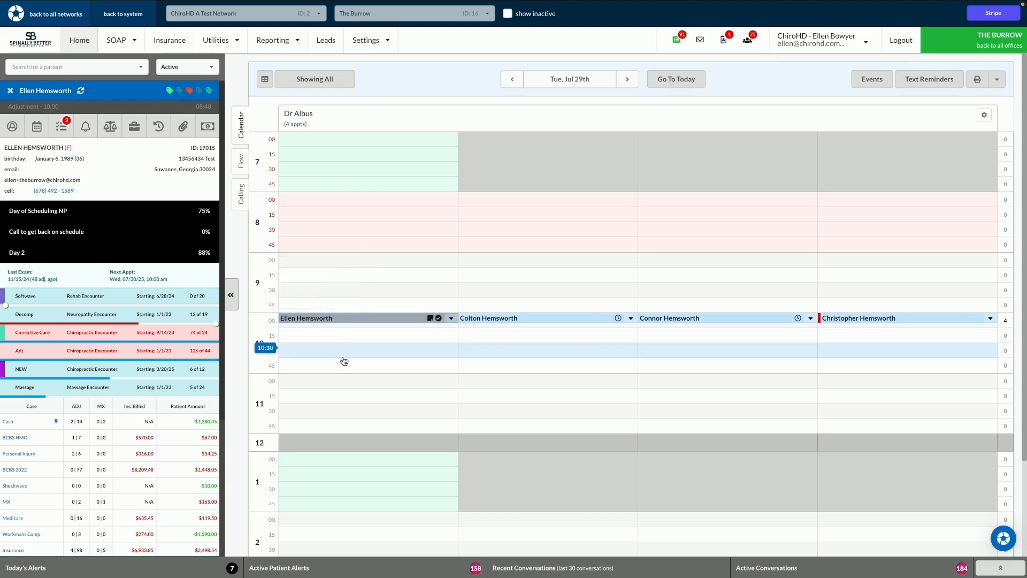
# Step: Open the status options of the treated patient's 10:00 AM appointment and choose Completed
pyautogui.moveTo(344, 323)
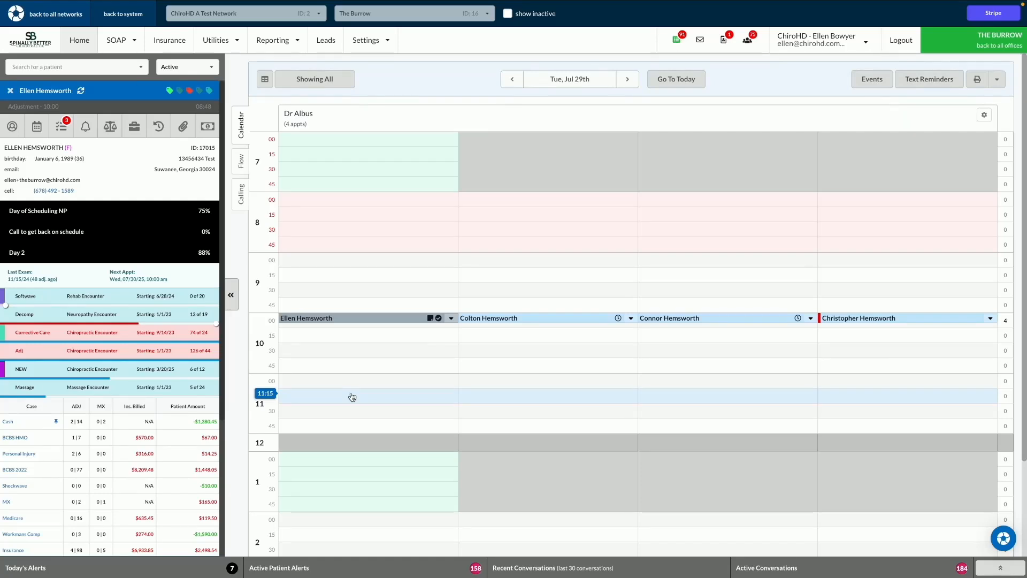
pyautogui.click(451, 318)
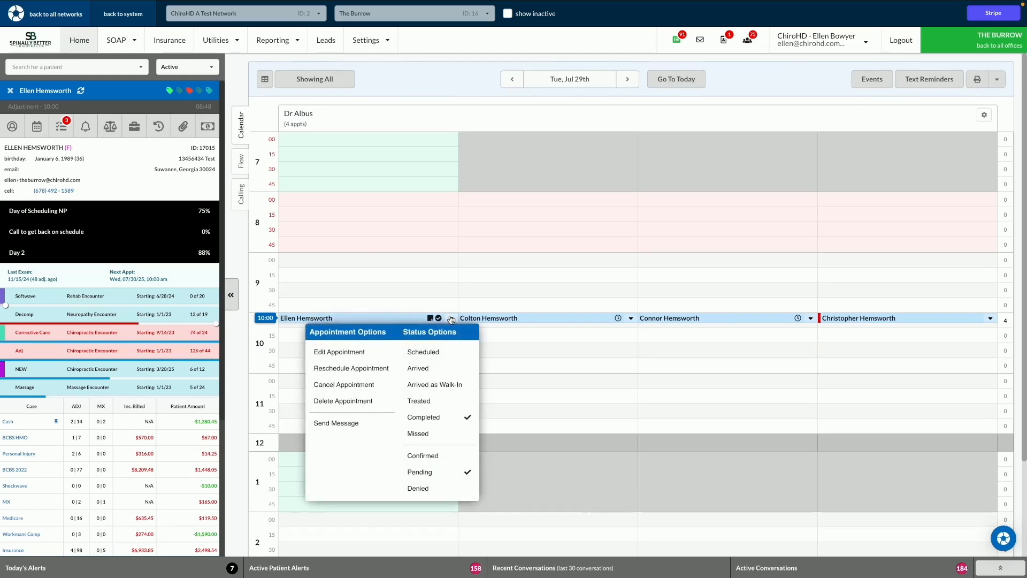
pyautogui.click(433, 422)
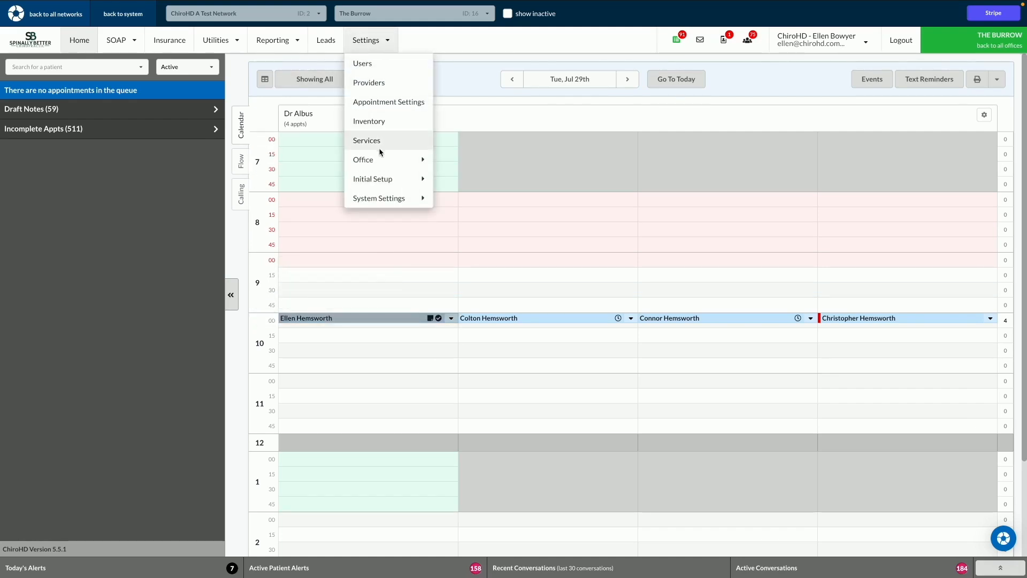
# Step: Open the Office Configuration settings
pyautogui.moveTo(380, 159)
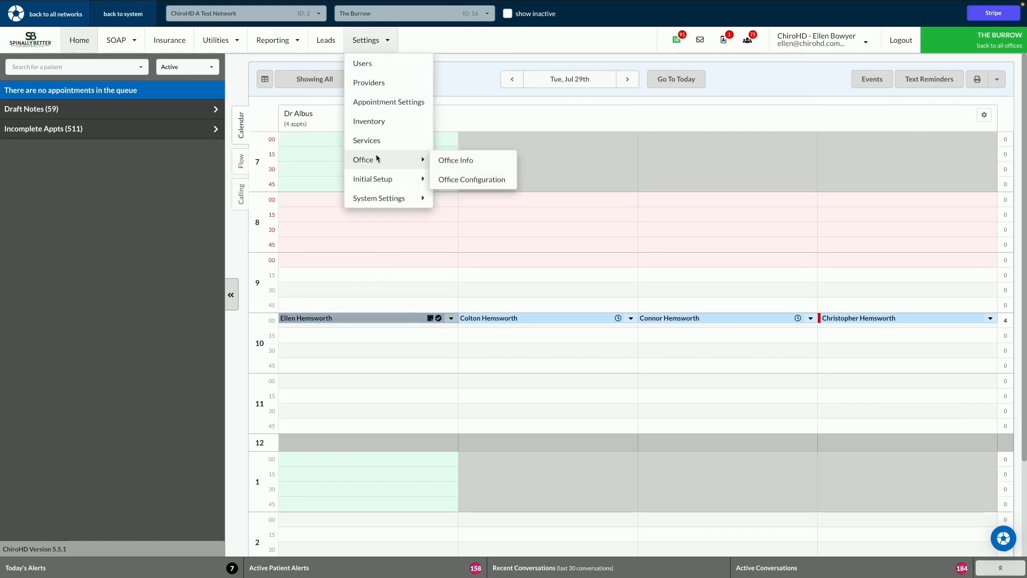
pyautogui.click(448, 179)
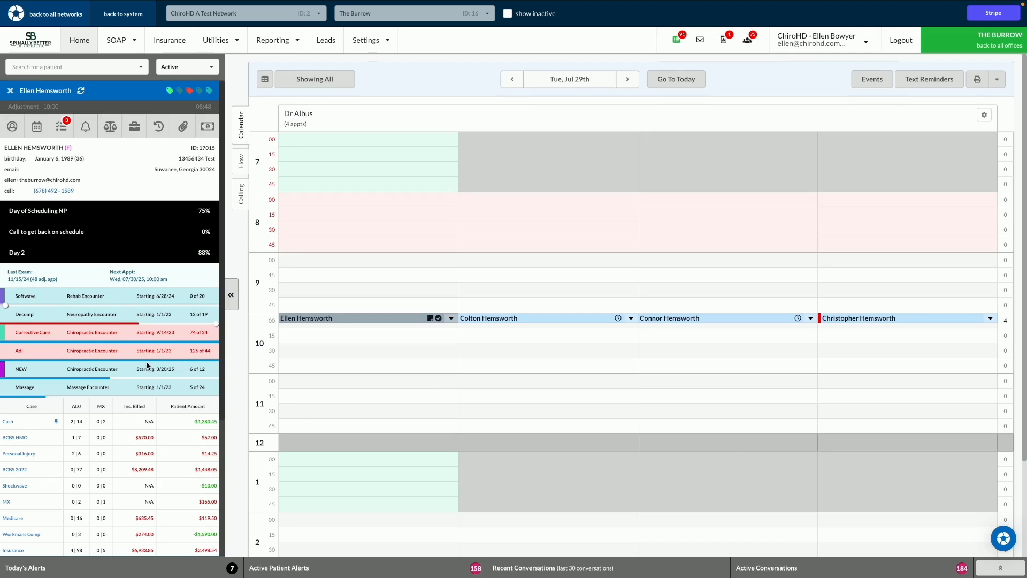
# Step: Review the transactions and the future scheduled appointments in the patient's snapshot
pyautogui.scroll(-4, 147, 365)
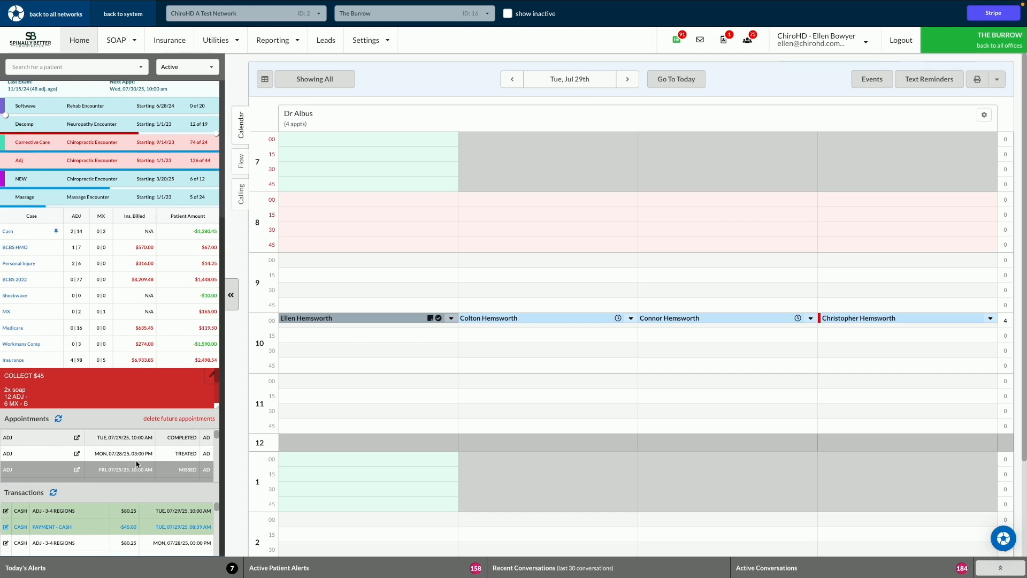
pyautogui.scroll(2, 161, 497)
pyautogui.scroll(3, 176, 525)
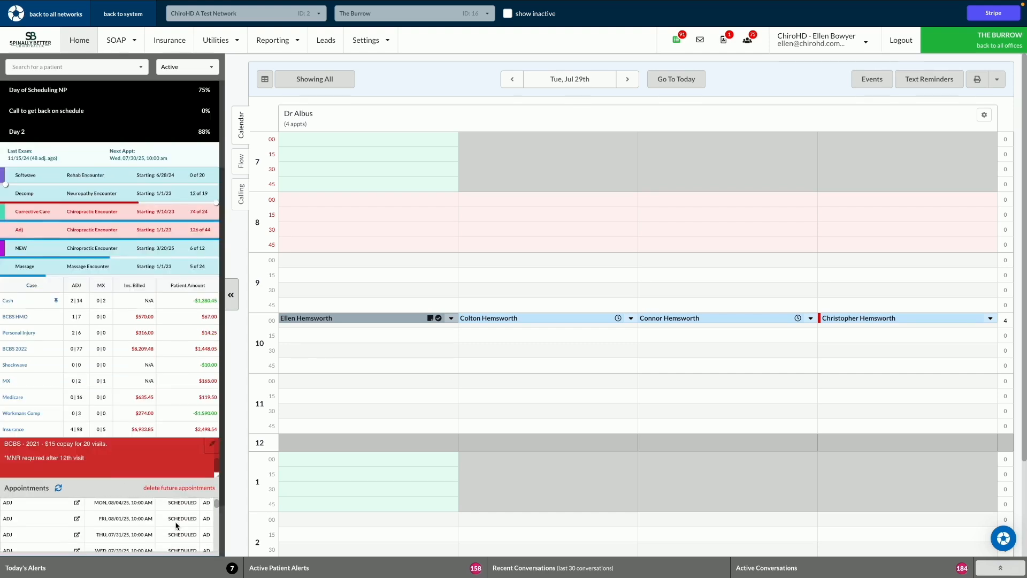
pyautogui.scroll(4, 176, 526)
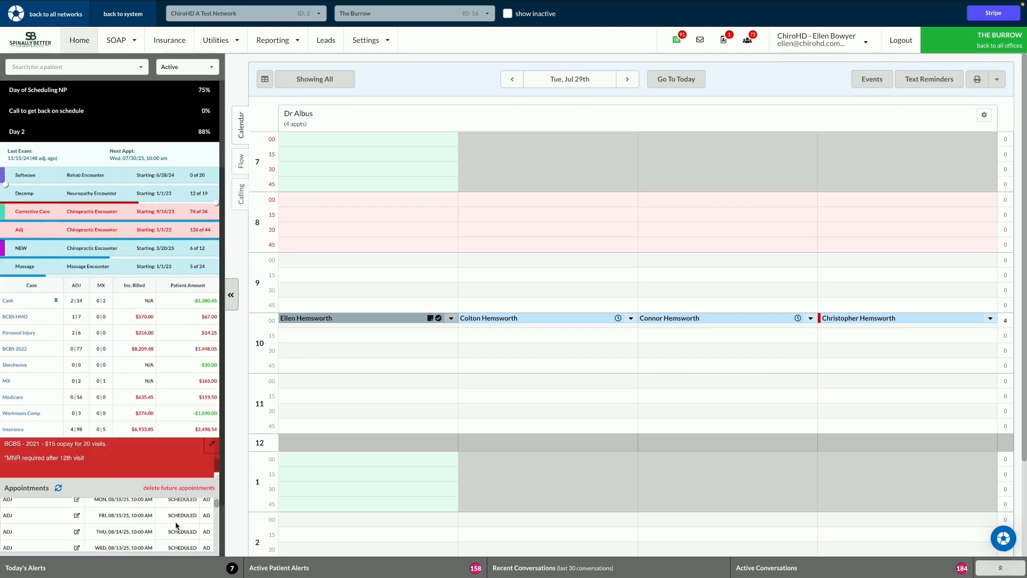